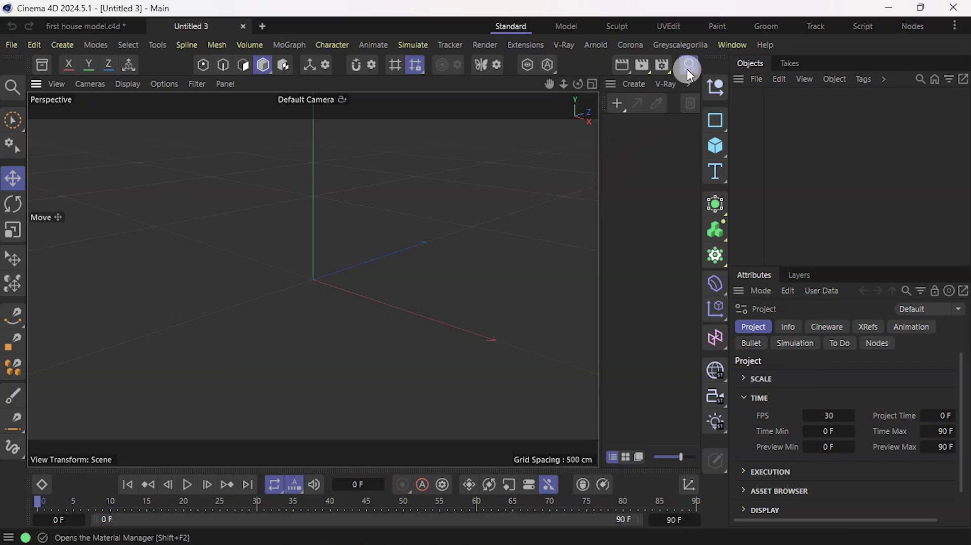
Step: Open the Tacos.dae model, accepting the default COLLADA 1.4 import settings
click(13, 46)
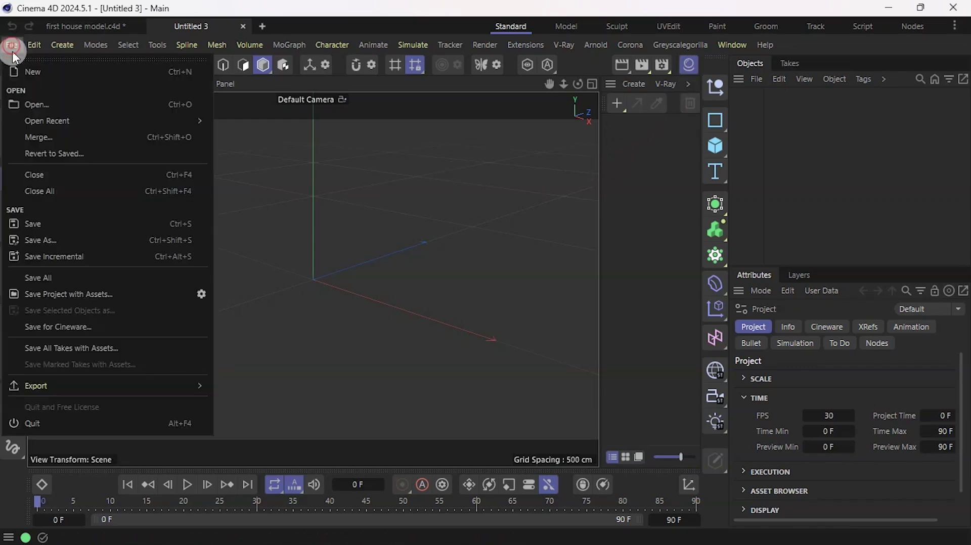
click(42, 106)
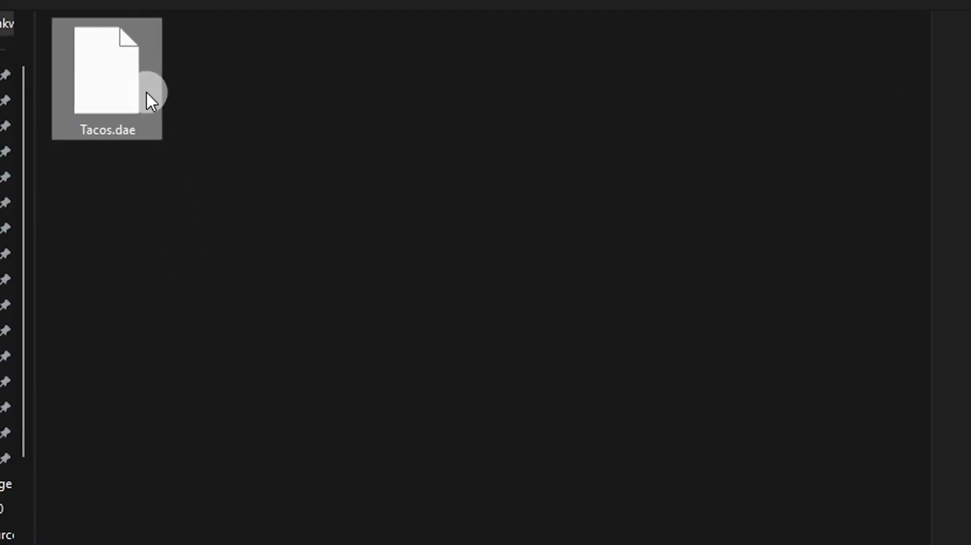
click(152, 100)
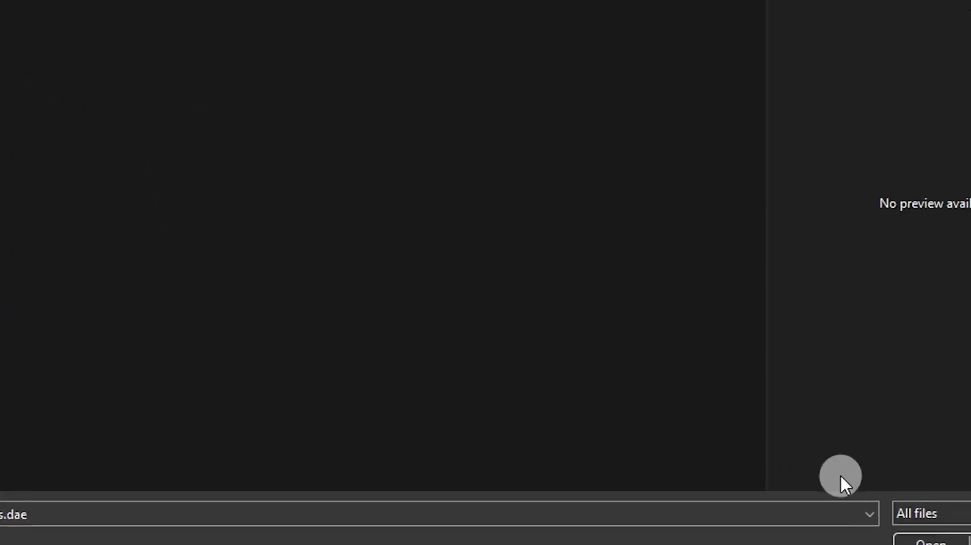
click(927, 543)
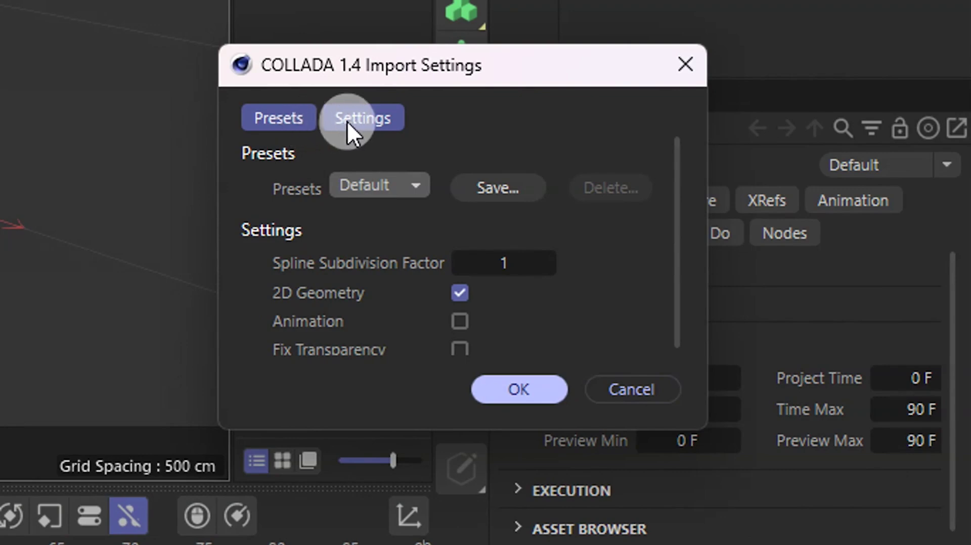
click(521, 394)
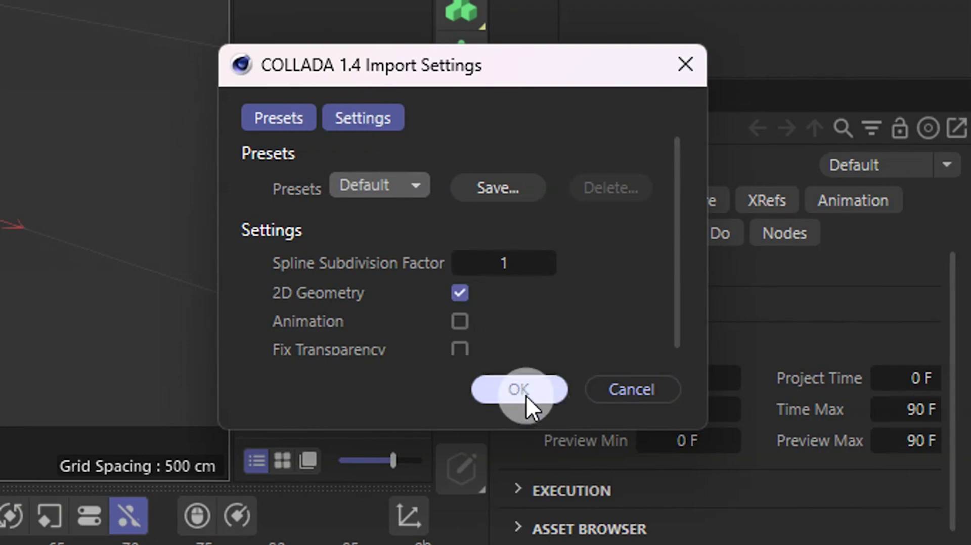
click(517, 388)
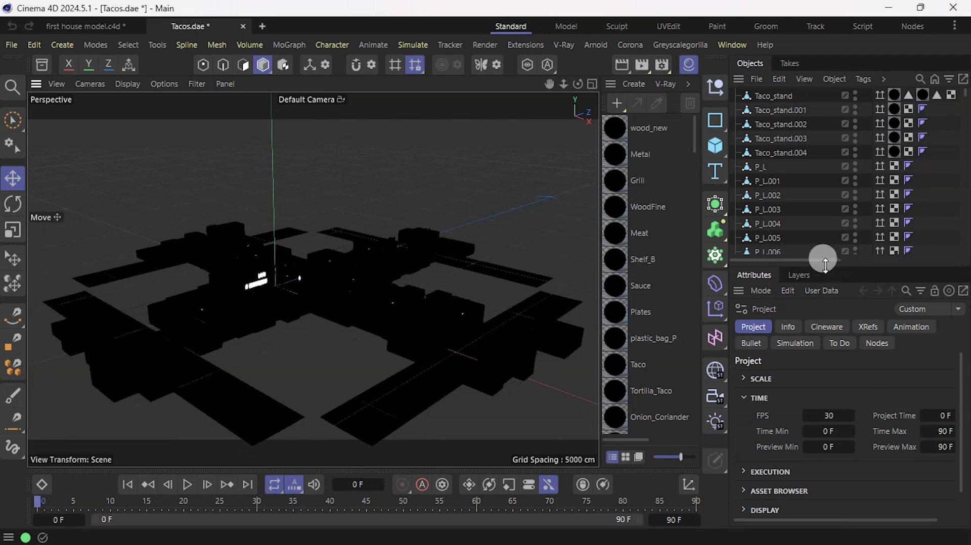
Step: Enlarge the object list and look through the imported objects and their materials
drag(825, 265, 807, 479)
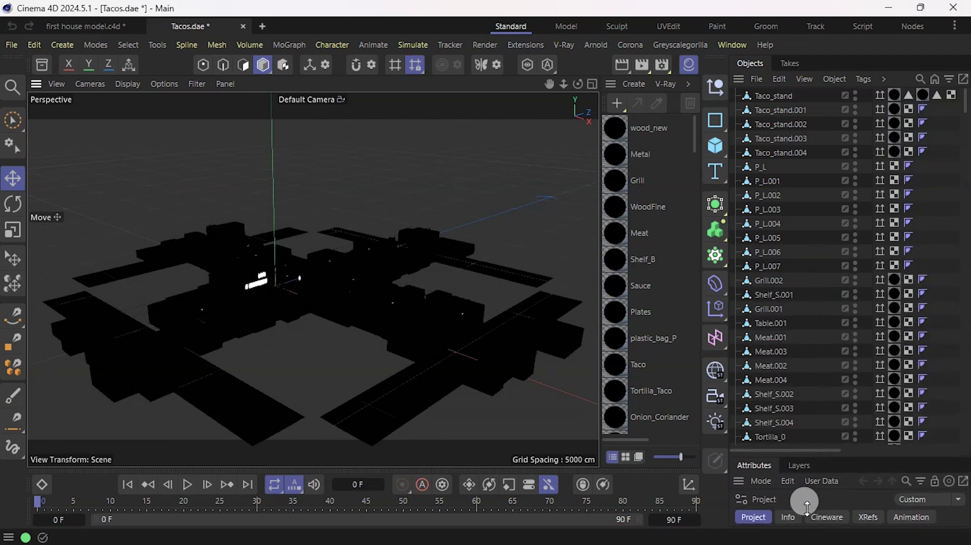
scroll(808, 222, down, 10)
drag(965, 147, 970, 417)
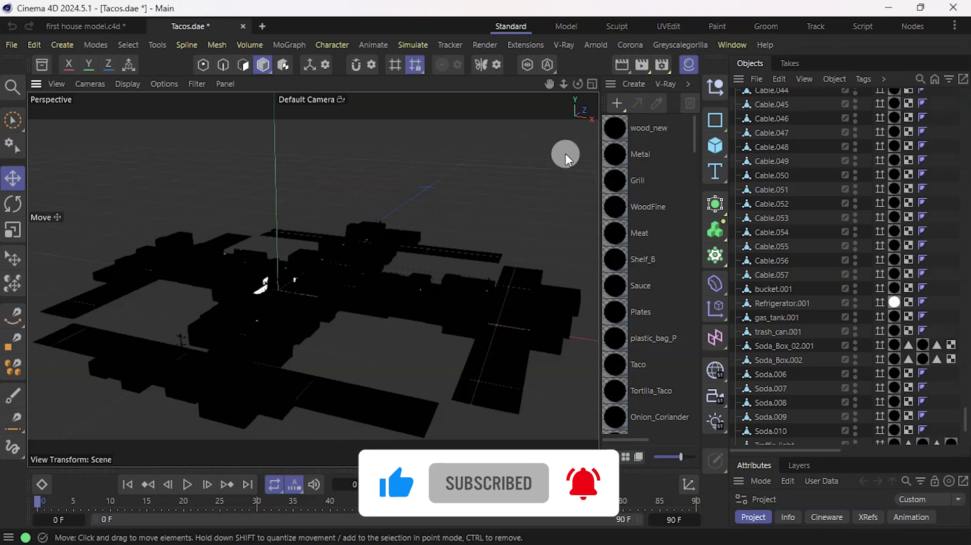
scroll(647, 173, down, 15)
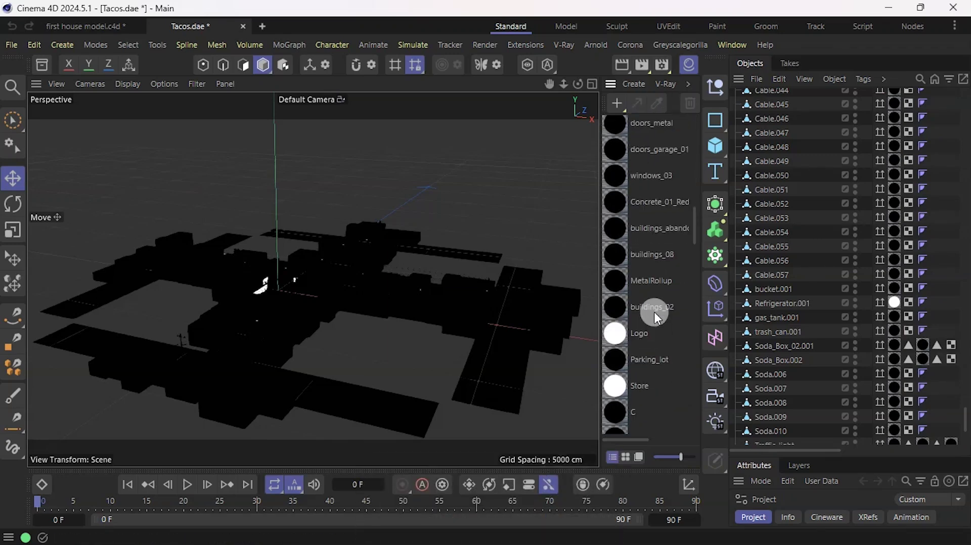
scroll(653, 312, down, 5)
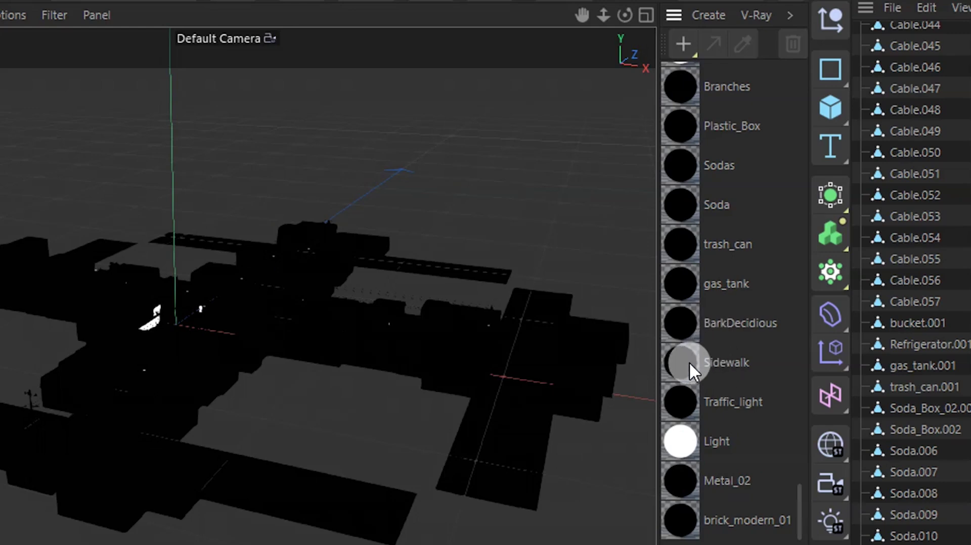
scroll(725, 230, down, 10)
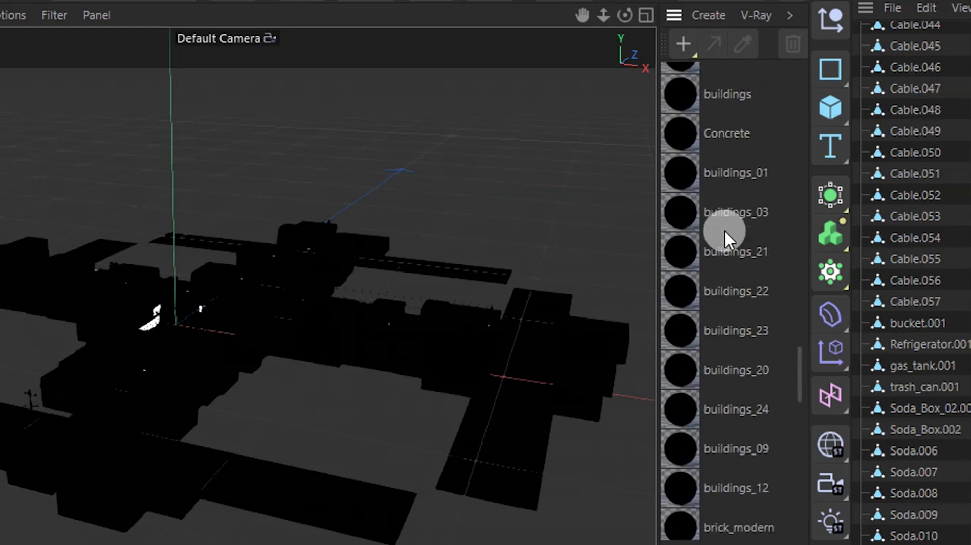
scroll(743, 222, up, 8)
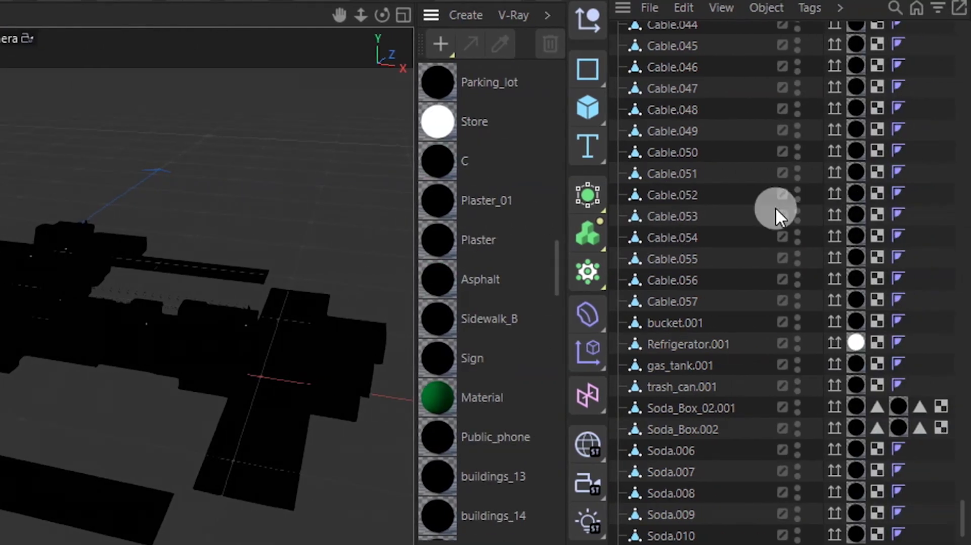
scroll(491, 162, up, 10)
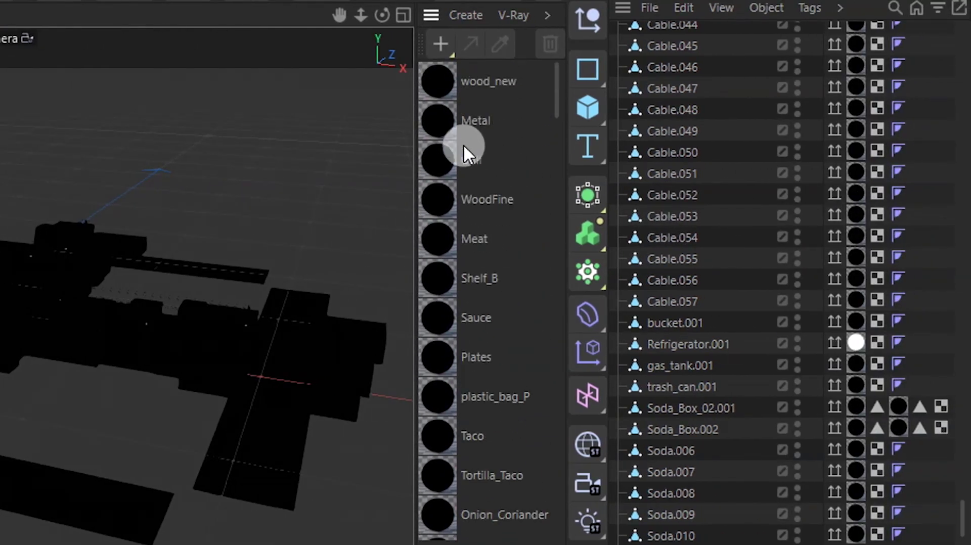
Step: Inspect the texture file path of the wood_new material's Color channel, and close the Material Editor
double_click(436, 86)
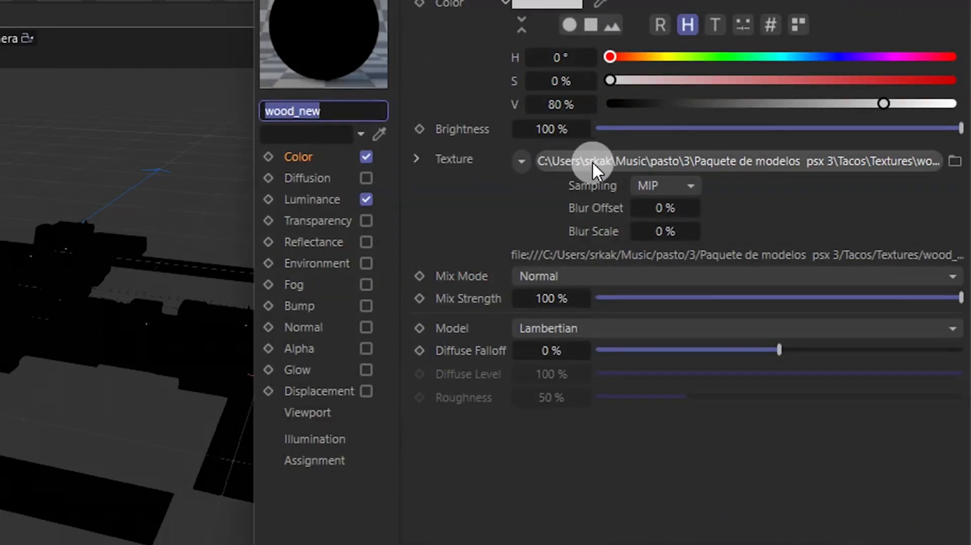
mouse_move(535, 259)
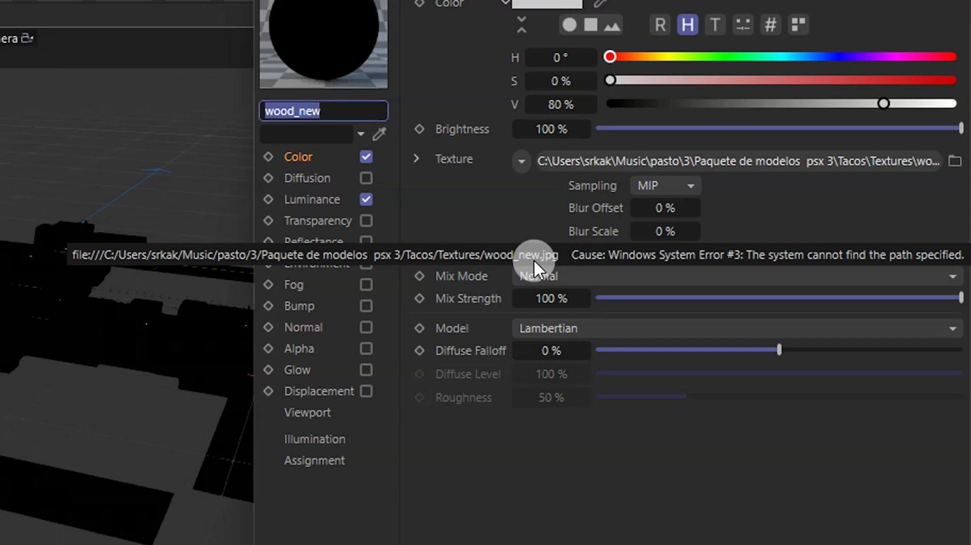
click(656, 410)
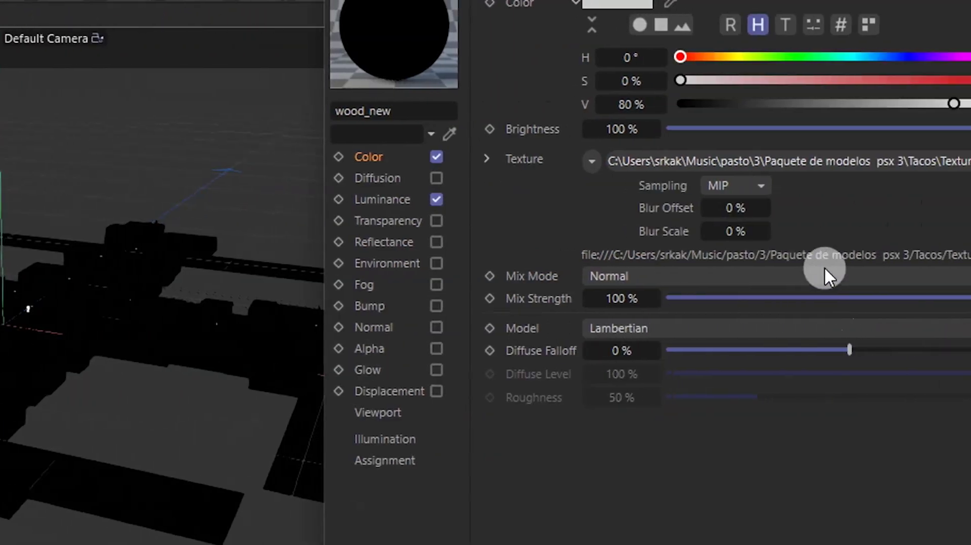
mouse_move(850, 262)
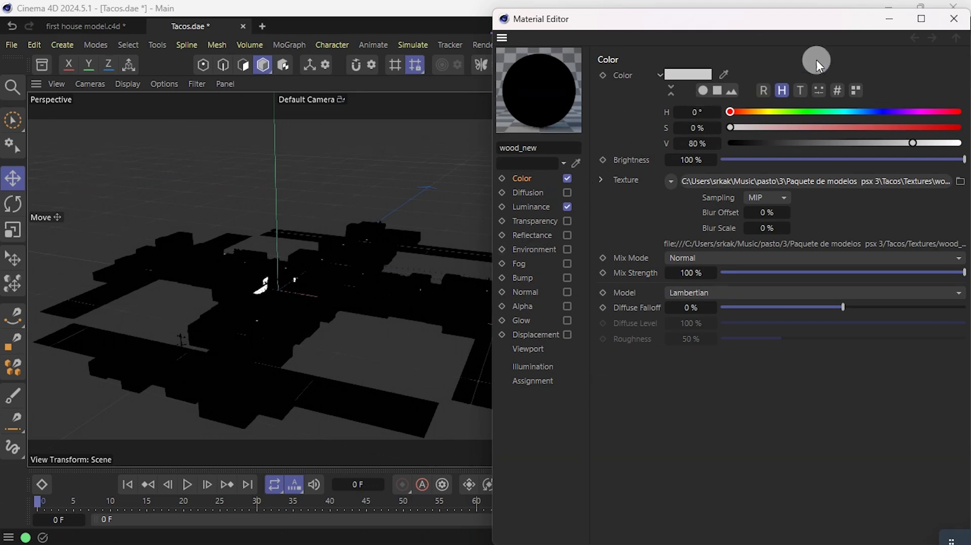
click(955, 20)
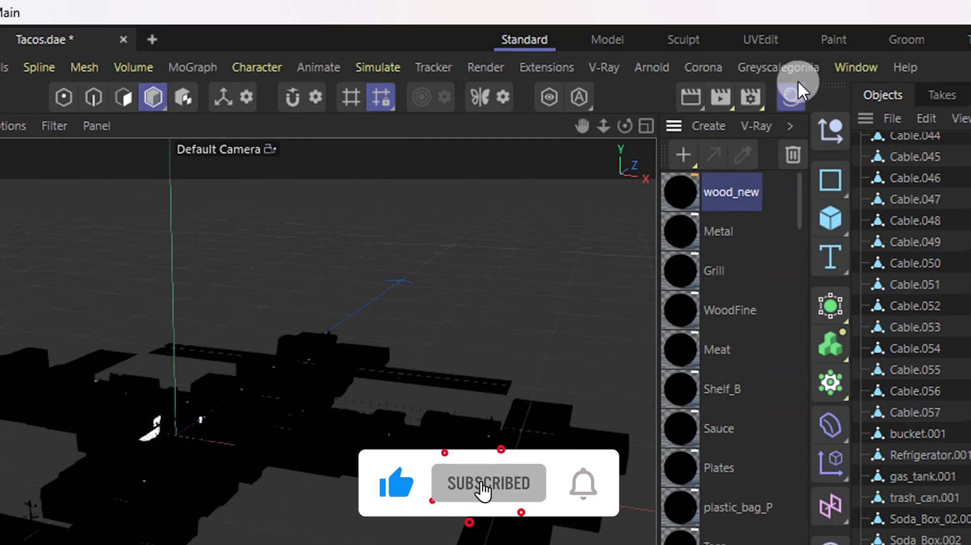
Step: Open the Project Asset Inspector and check the status and file paths of the listed textures
click(821, 68)
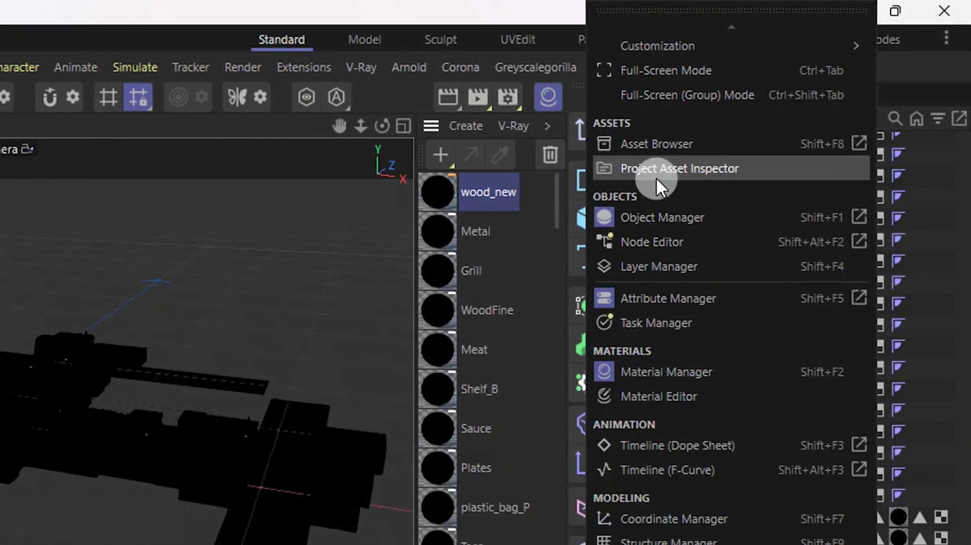
click(781, 166)
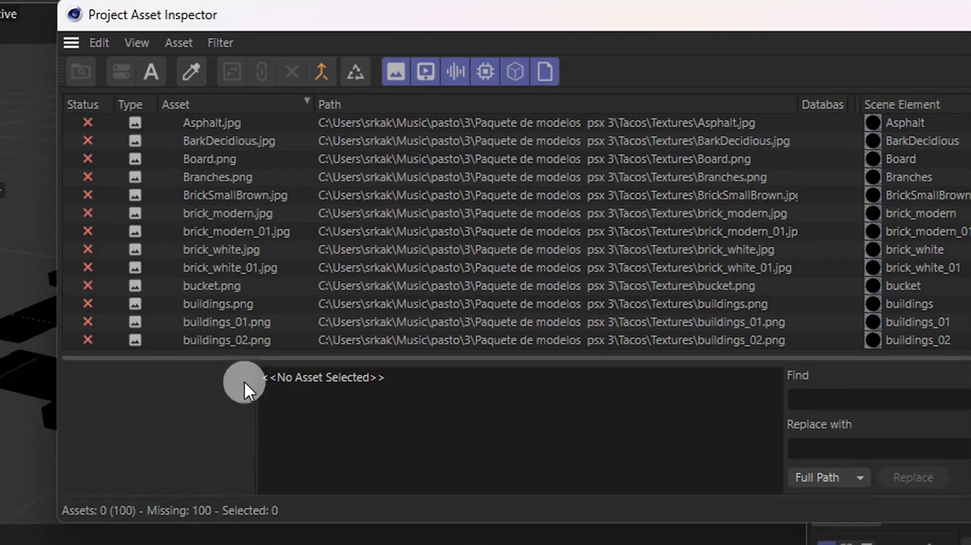
click(327, 126)
click(205, 233)
click(205, 269)
click(204, 304)
click(205, 330)
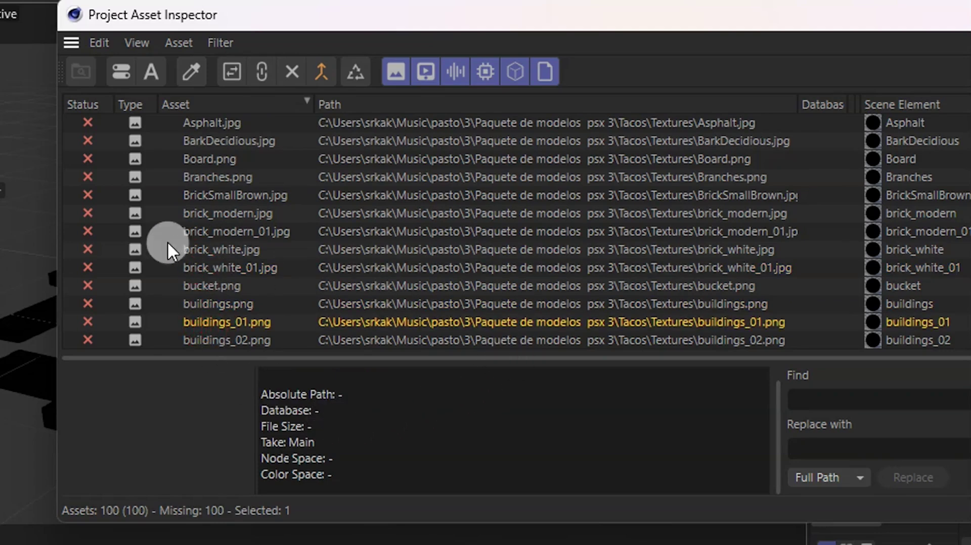
click(198, 123)
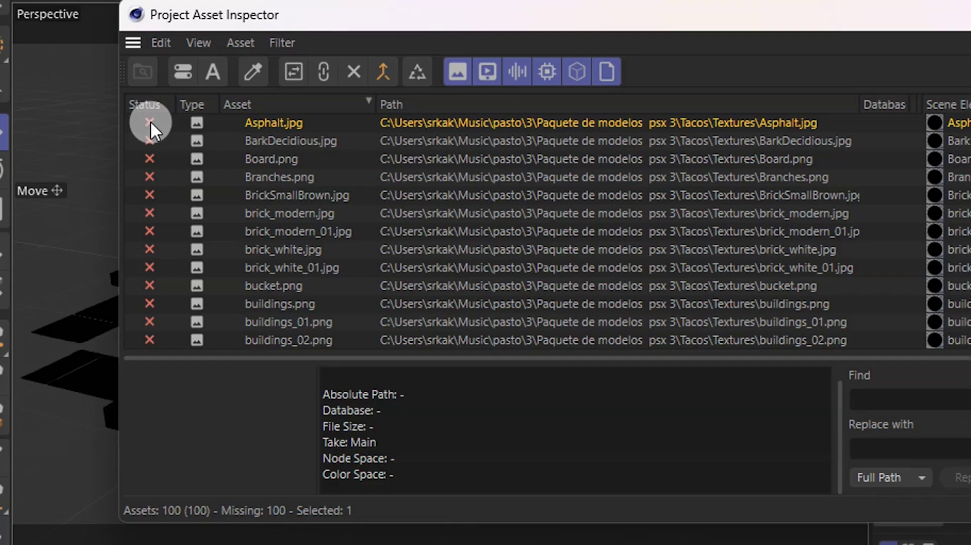
click(205, 141)
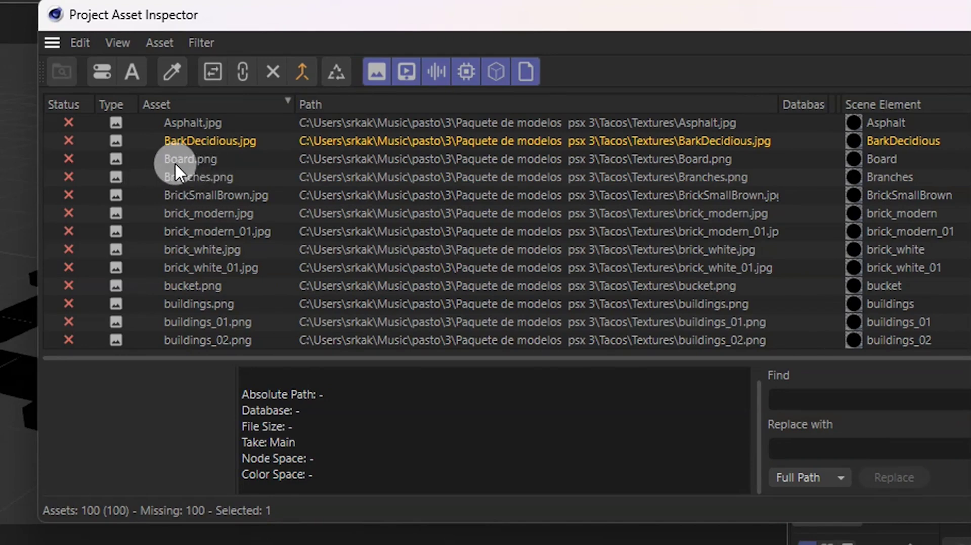
Step: Relink all listed assets to the Textures folder inside the tacos source folder, and close the Project Asset Inspector
right_click(178, 141)
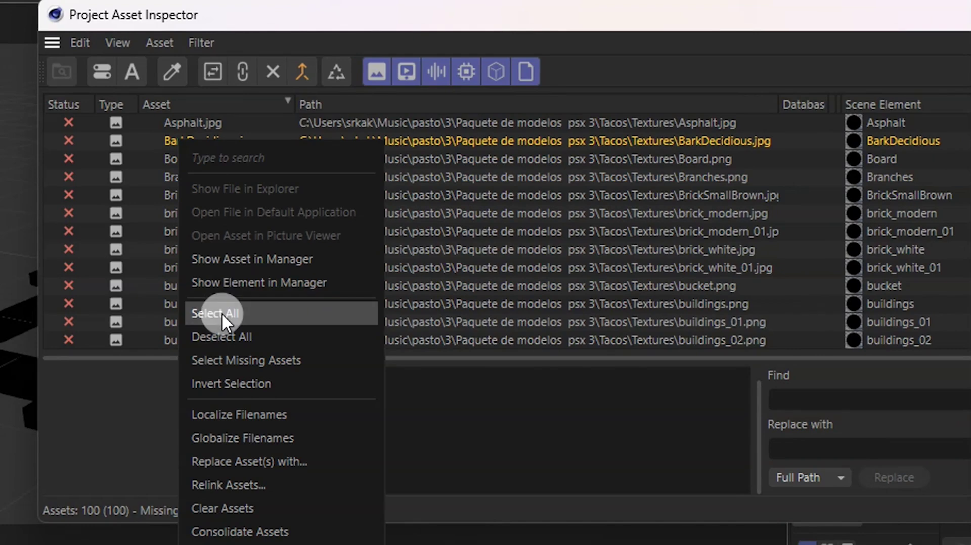
click(235, 315)
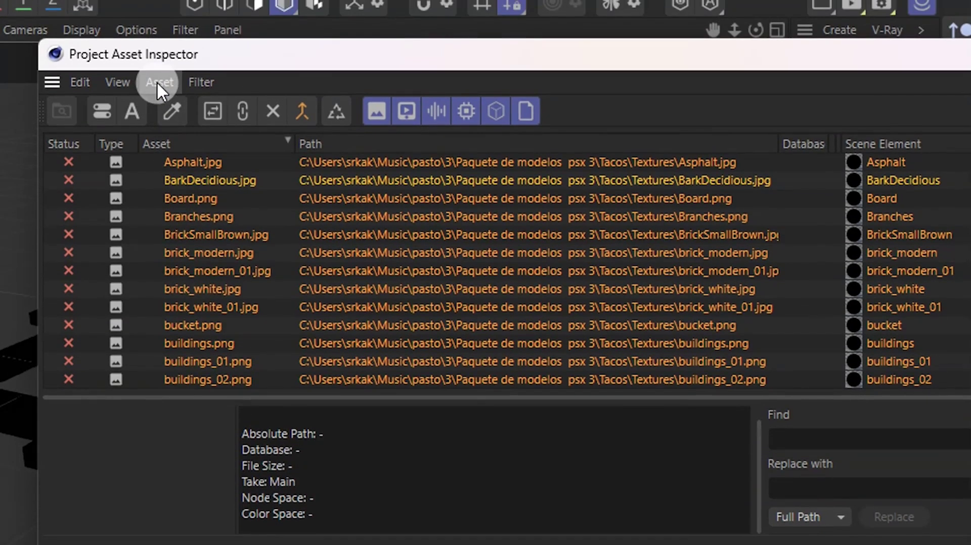
click(157, 76)
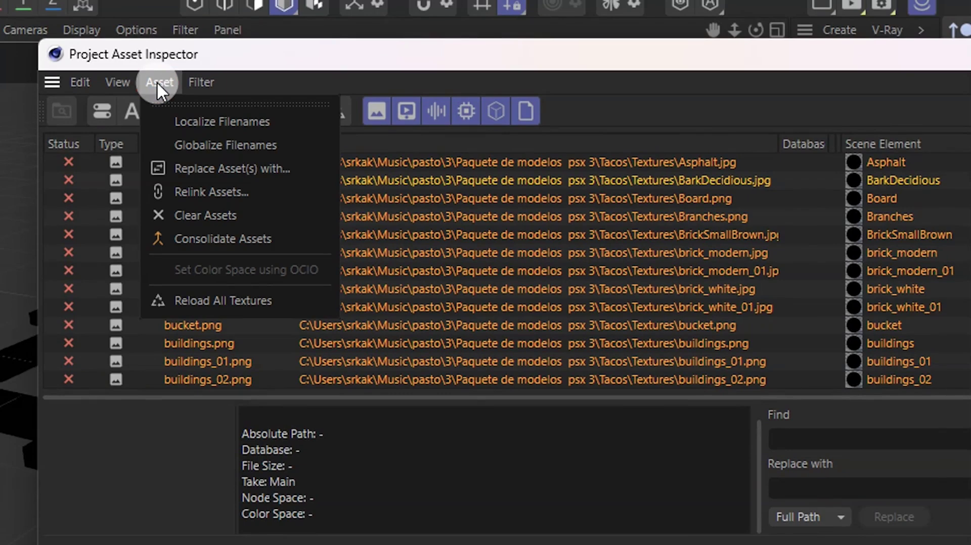
click(193, 192)
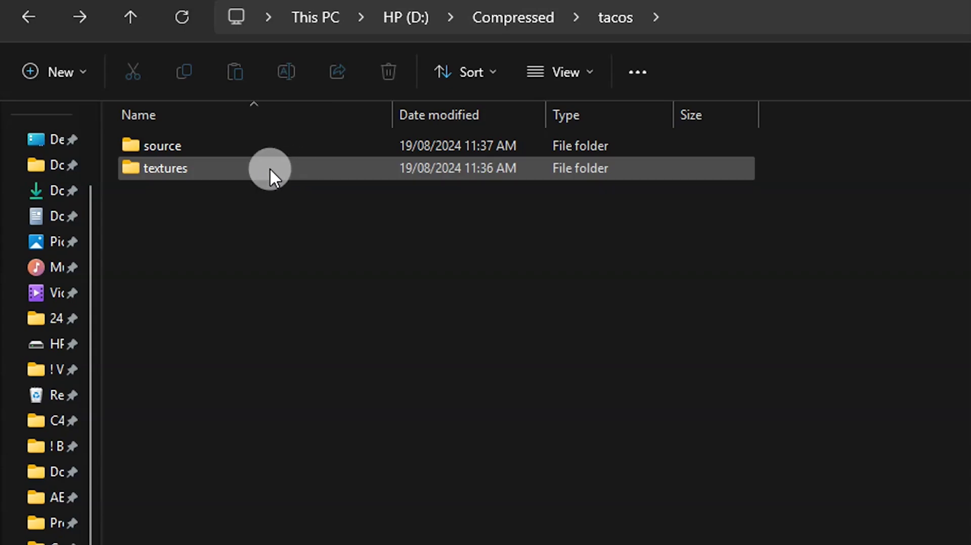
double_click(242, 167)
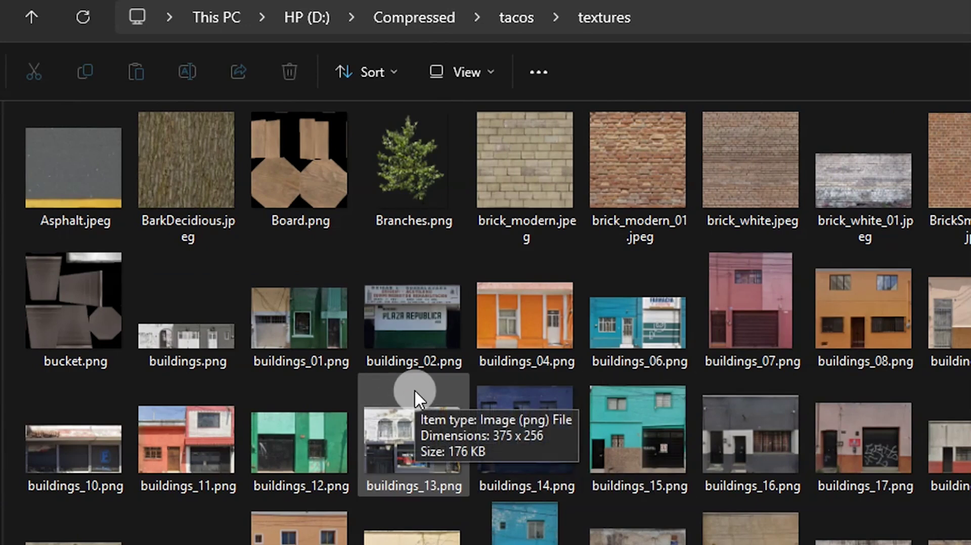
click(258, 187)
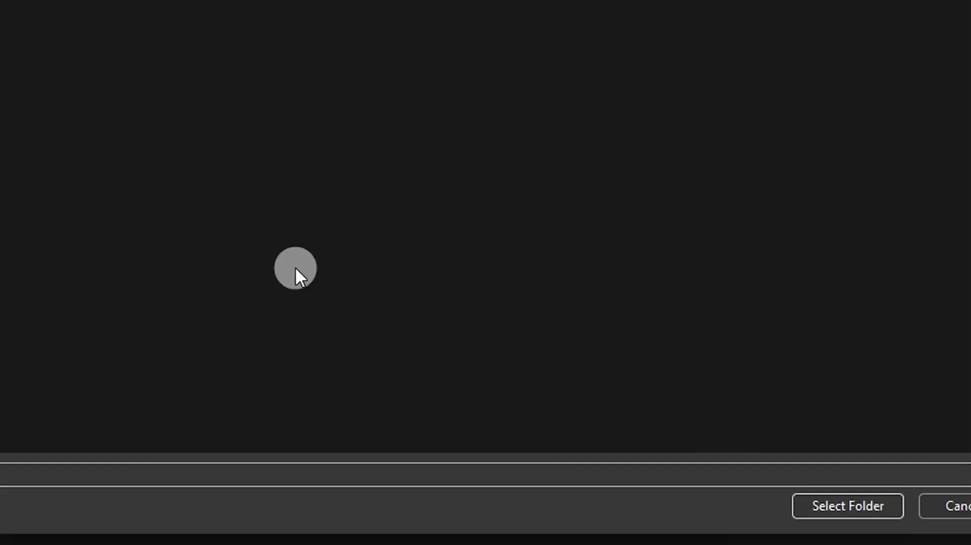
click(263, 109)
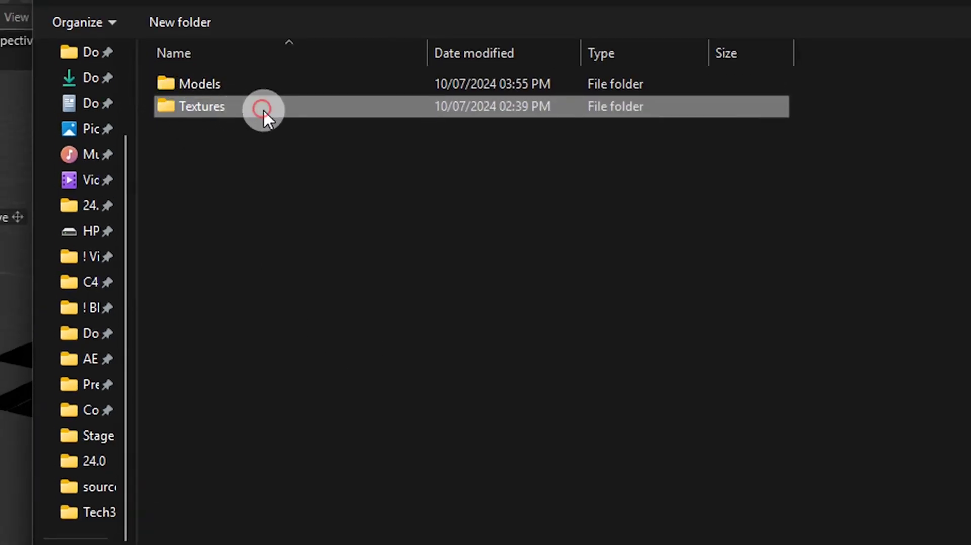
click(281, 106)
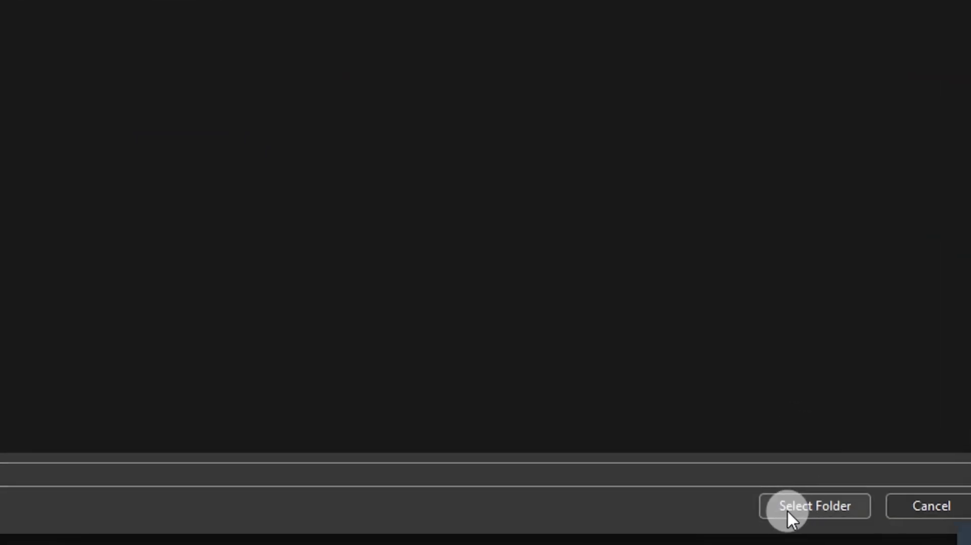
click(796, 508)
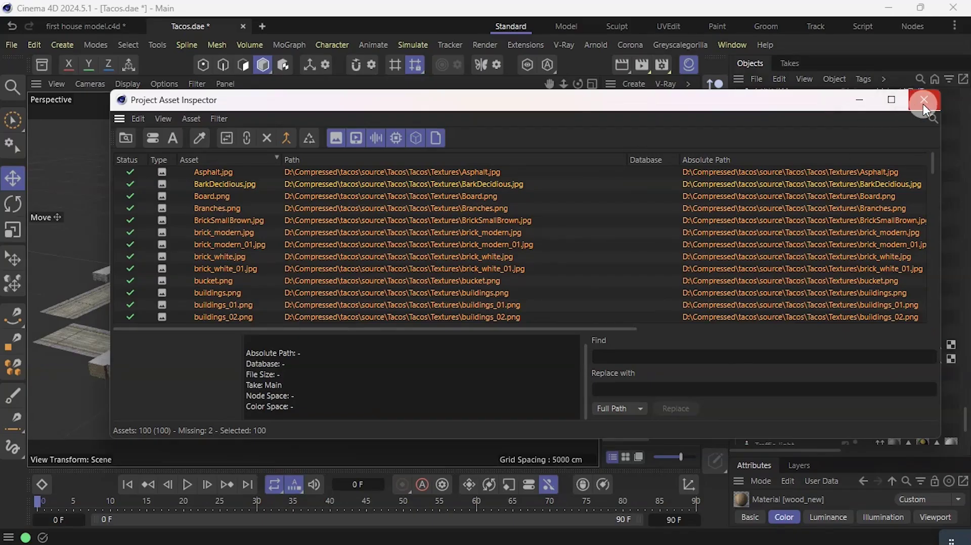
click(922, 100)
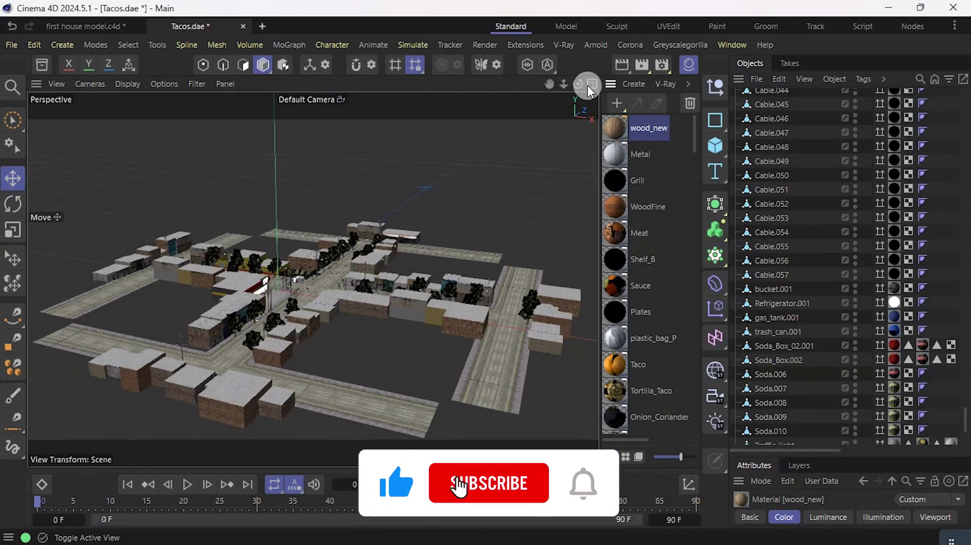
Step: Examine the textured town from another angle and look through the material list for restored textures
drag(578, 83, 637, 89)
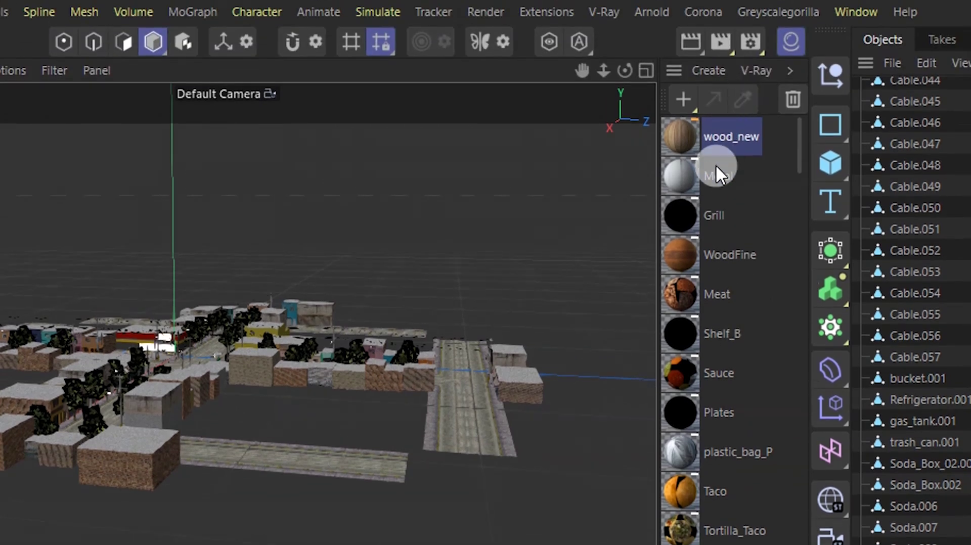
scroll(711, 260, down, 15)
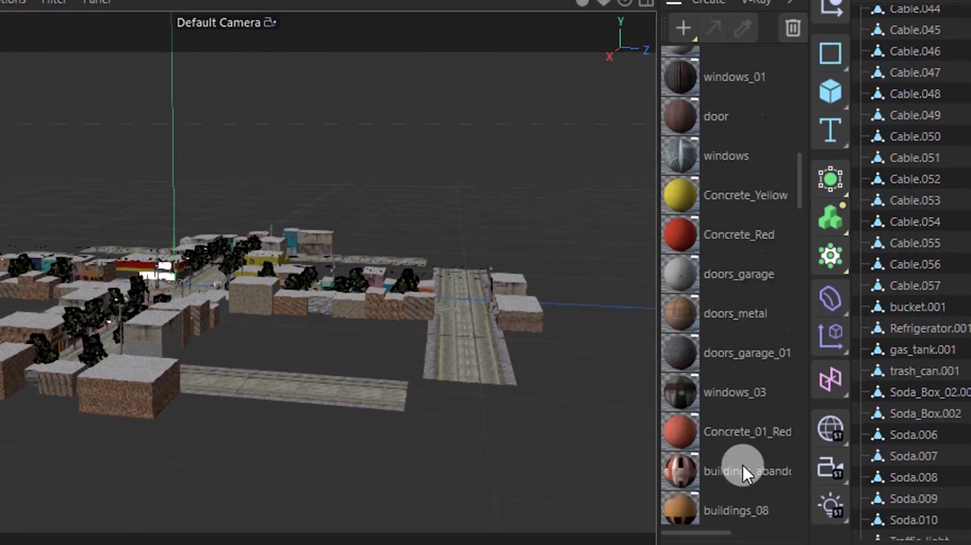
scroll(741, 448, down, 10)
scroll(743, 339, up, 16)
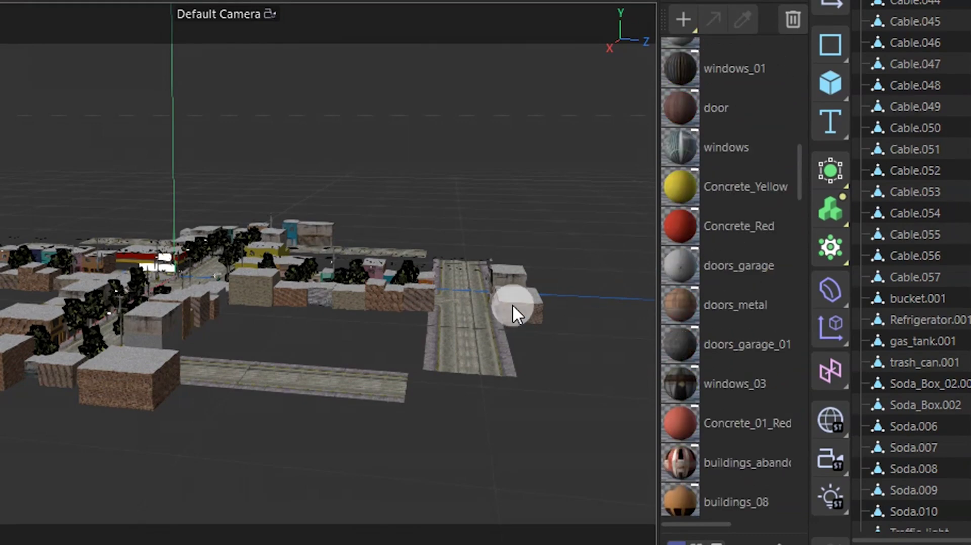
scroll(287, 329, up, 10)
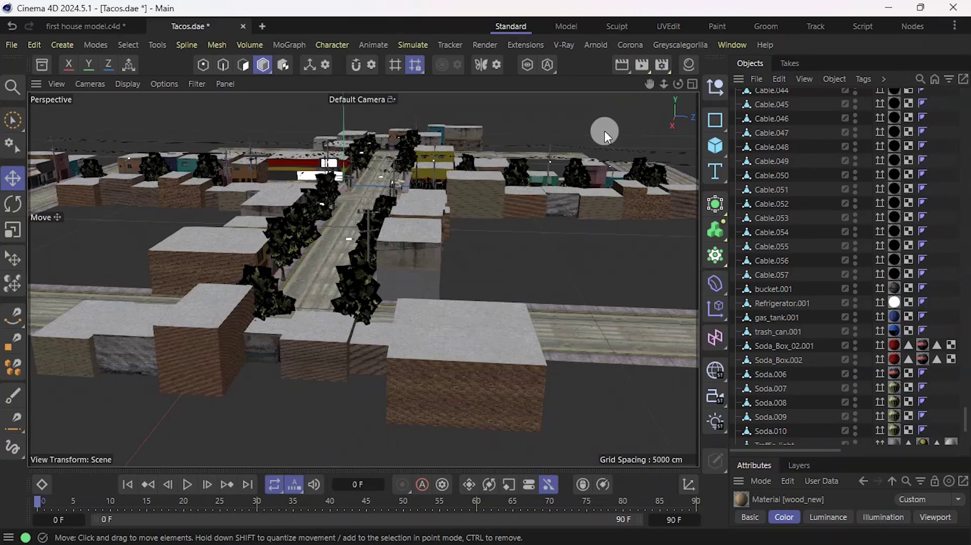
Step: Save the project as Tacos.c4d in the Models folder
key(ctrl+s)
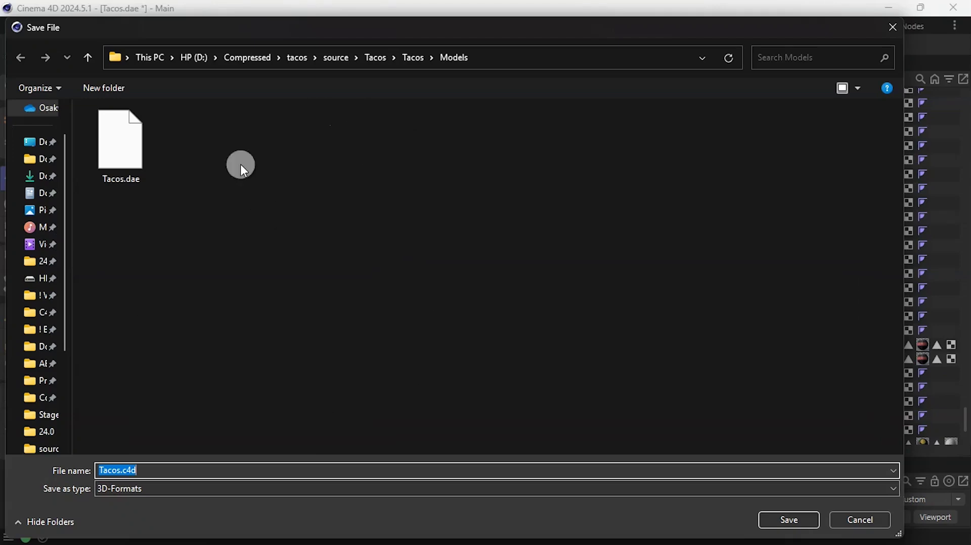
click(790, 520)
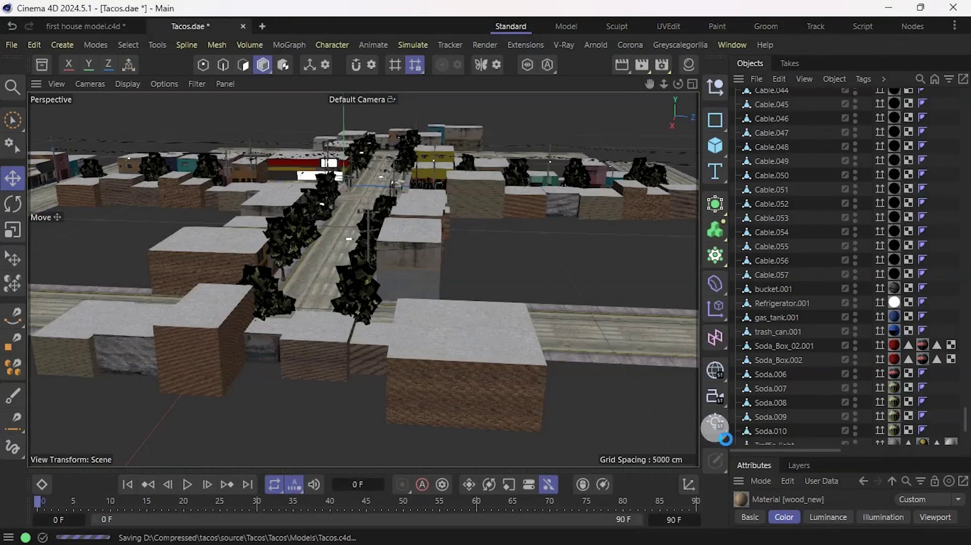
Step: Create a new empty project and open the Tacos model file from disk
key(ctrl+n)
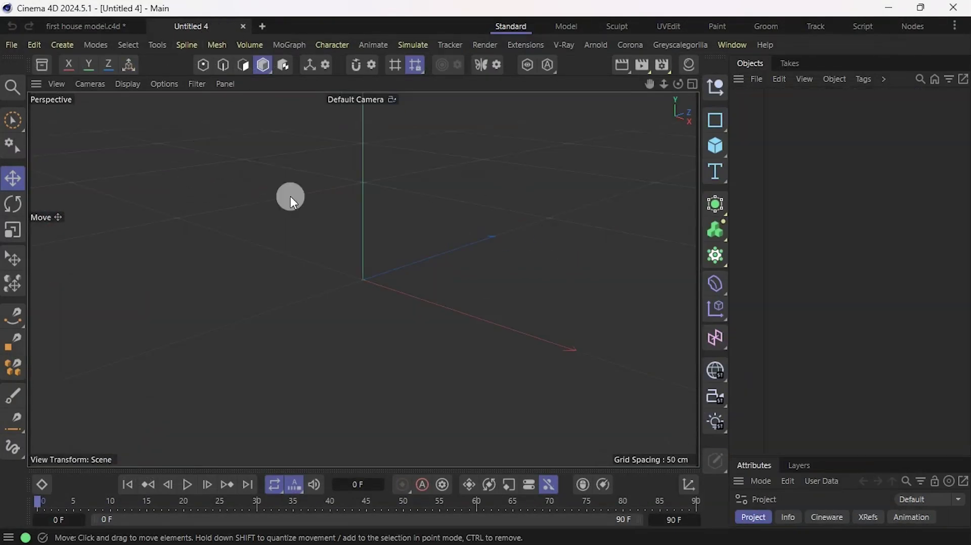
click(11, 45)
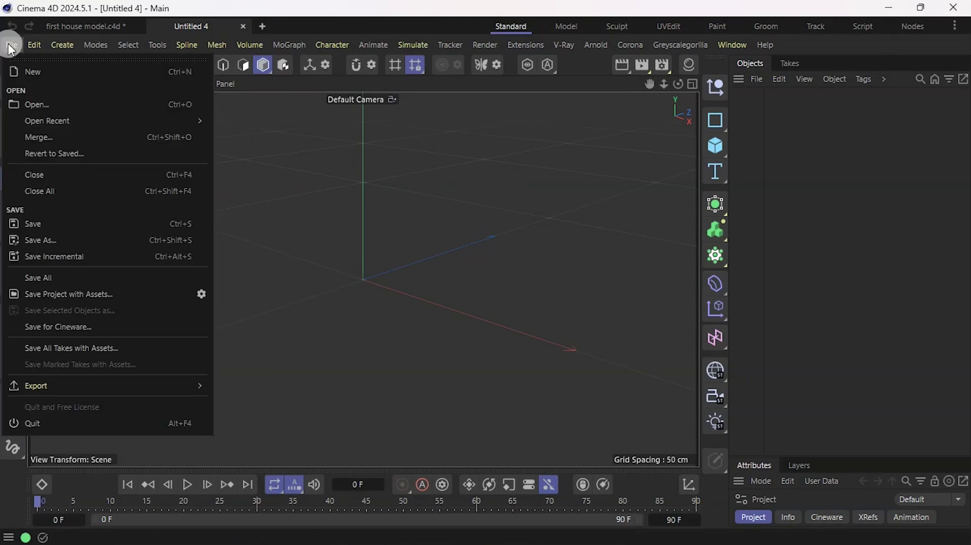
click(153, 101)
click(119, 158)
click(783, 519)
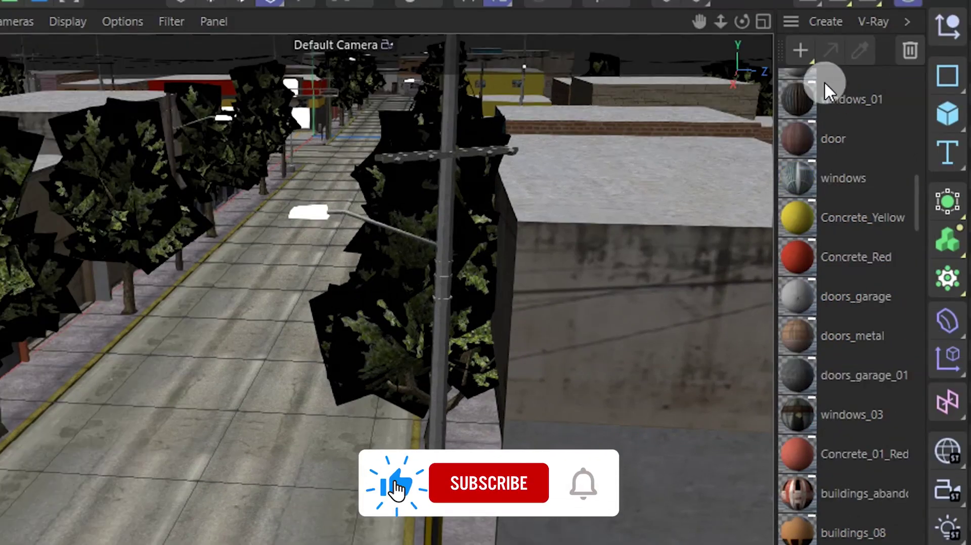
Step: Return to the start of the material list and open the wood_new material for inspection
scroll(841, 108, up, 10)
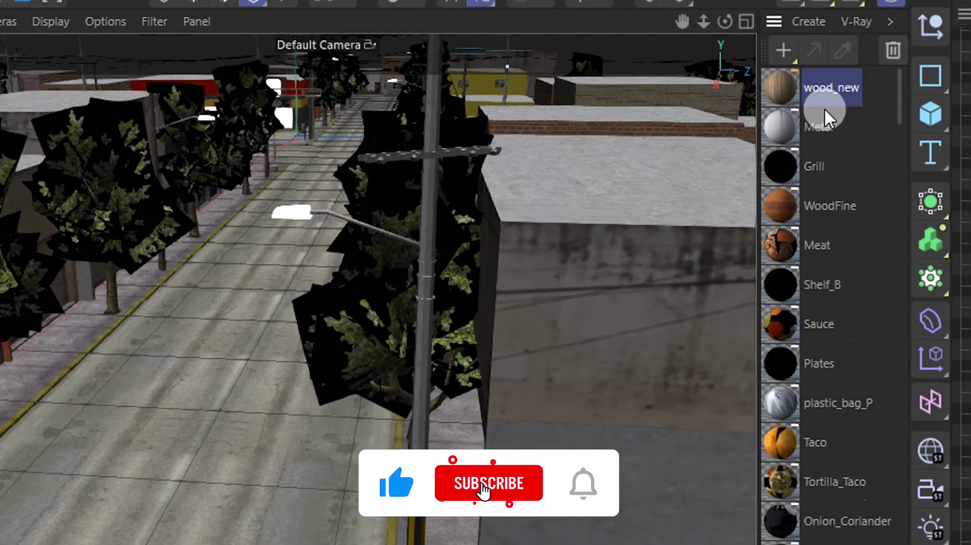
double_click(788, 92)
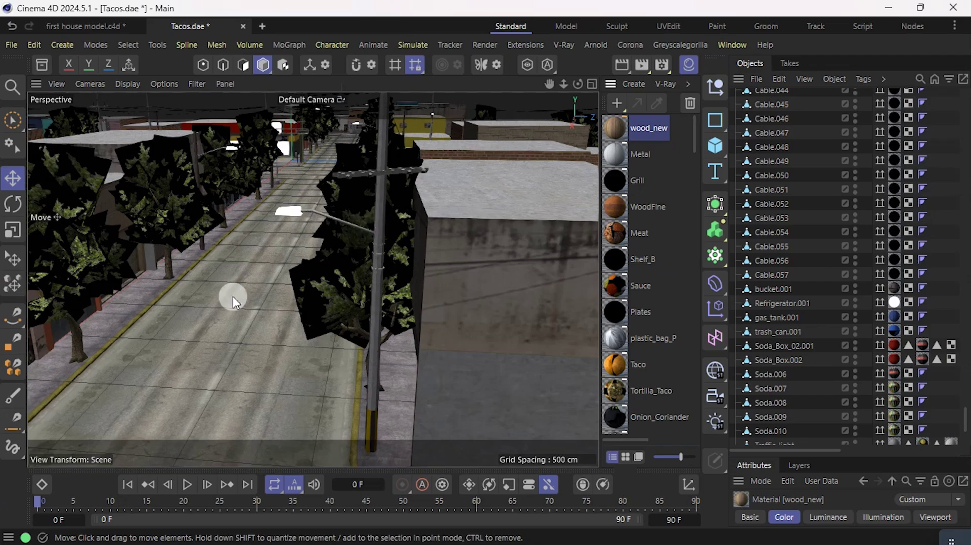
Step: Review the texture statuses and asset commands in the Project Asset Inspector, and close it
click(731, 45)
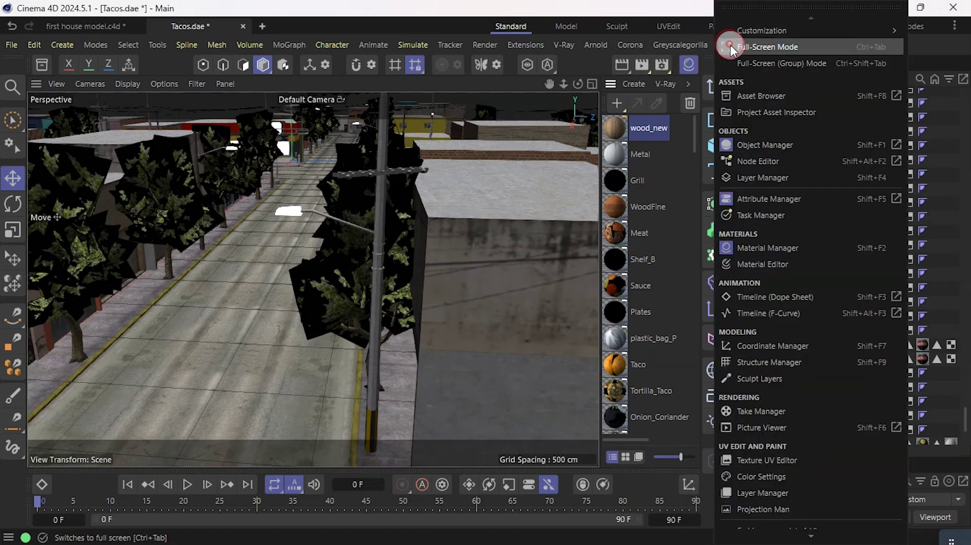
click(788, 116)
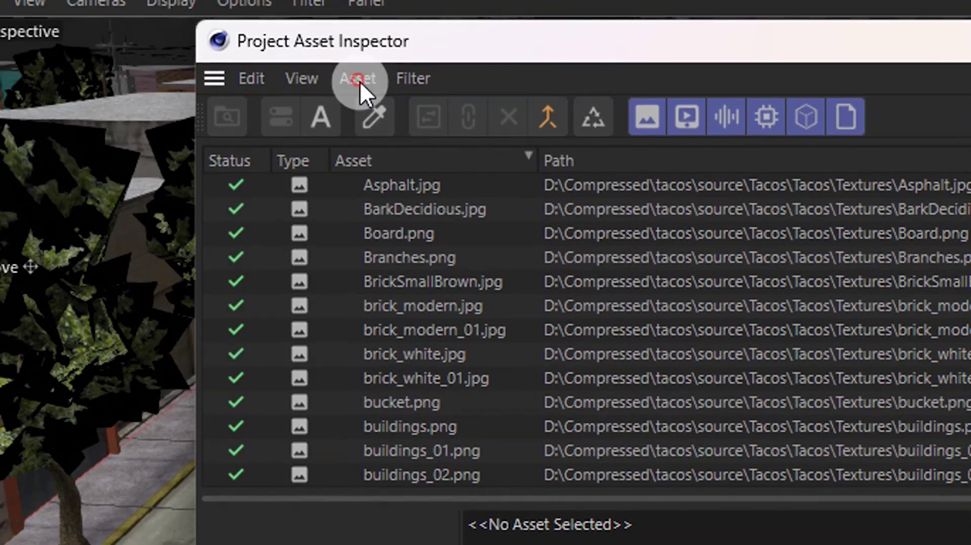
click(359, 1)
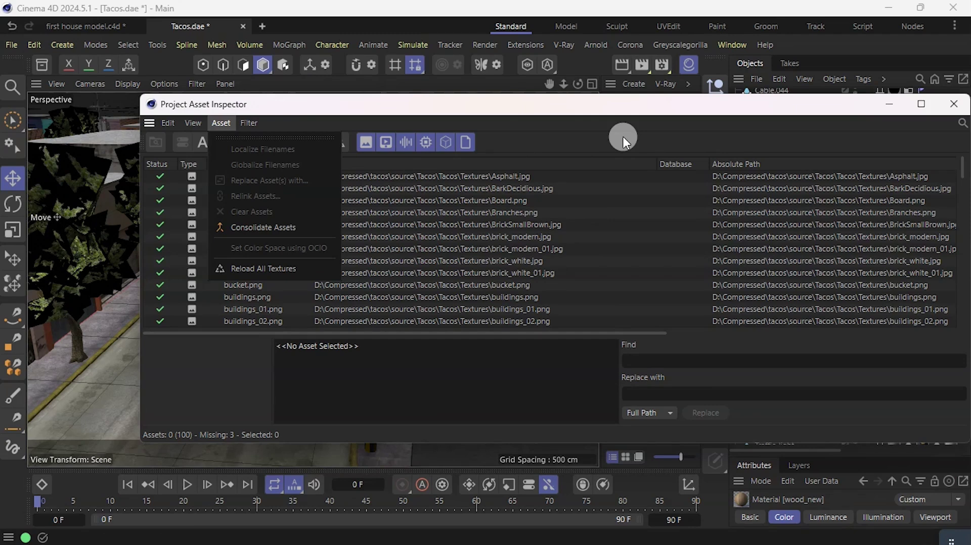
click(953, 105)
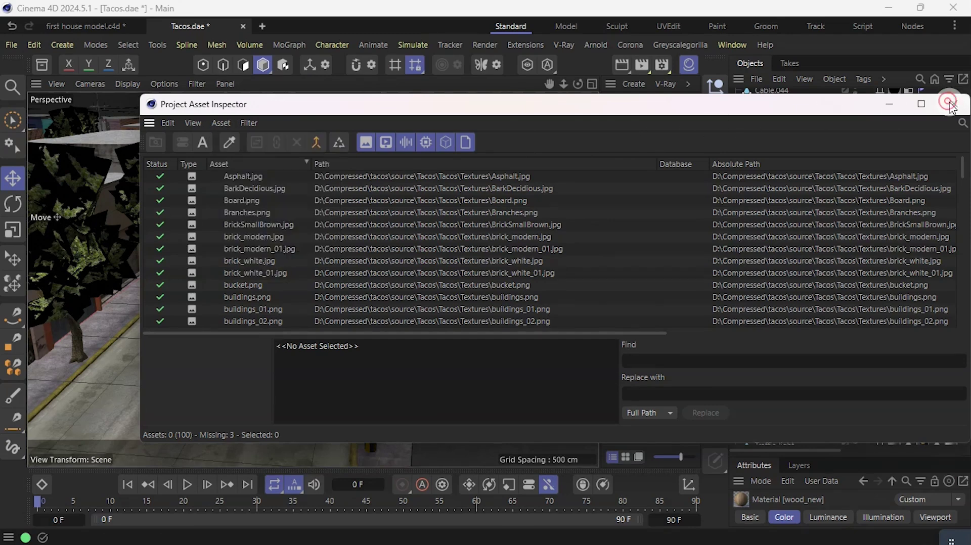
click(954, 106)
Step: Frame the street and surrounding buildings from farther away and hide the Material Manager
scroll(299, 259, down, 8)
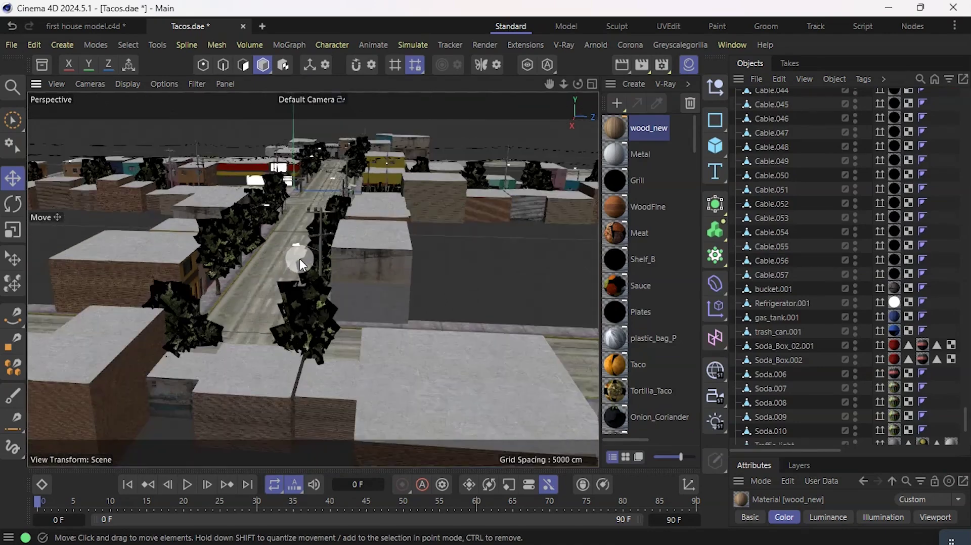
alt+drag(300, 259, 357, 218)
click(688, 65)
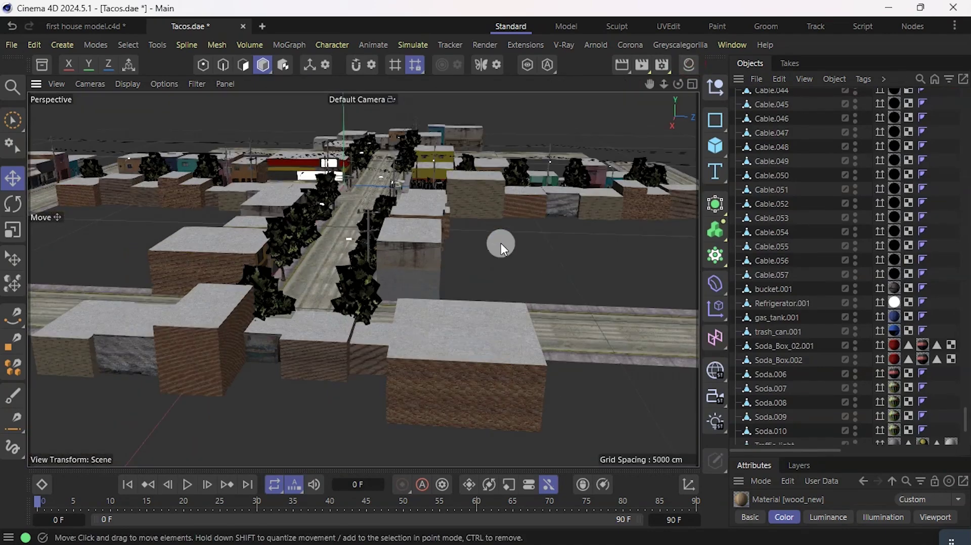